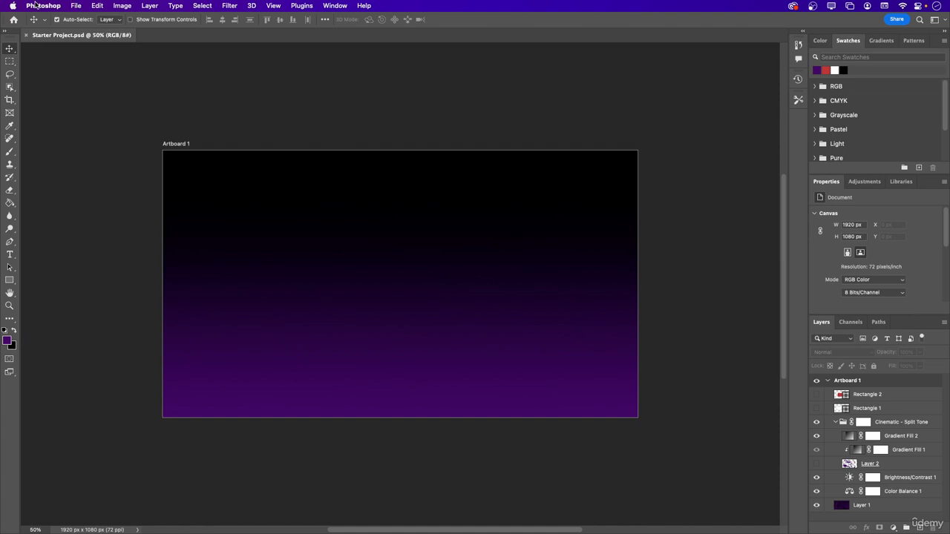
- Open the General preferences and move the dialog so its options can be reviewed over the canvas
{"action": "left_click", "coordinate": [35, 6]}
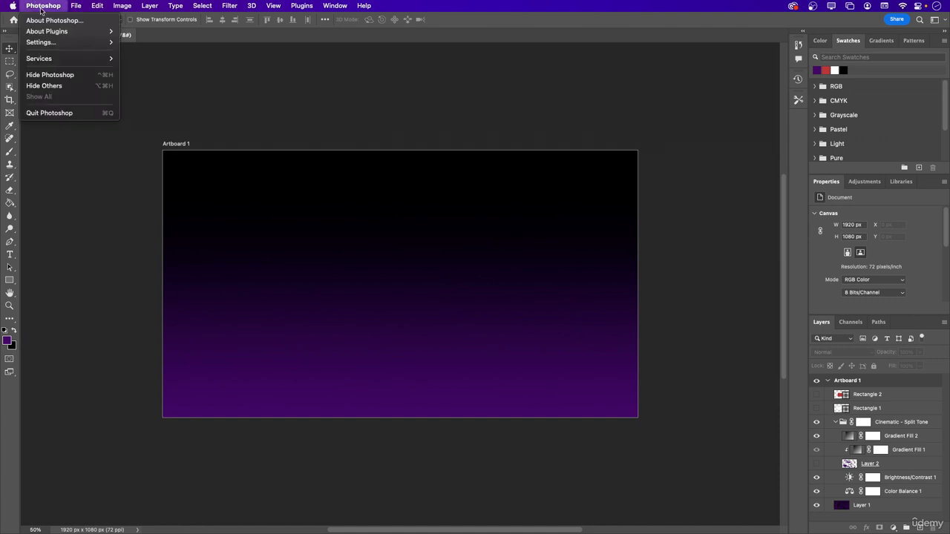
{"action": "mouse_move", "coordinate": [53, 42]}
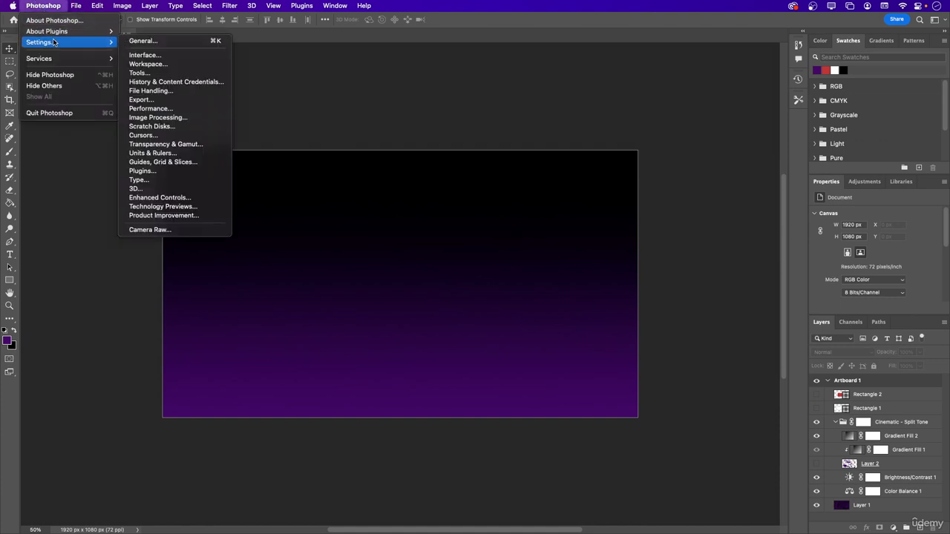
{"action": "left_click", "coordinate": [142, 41]}
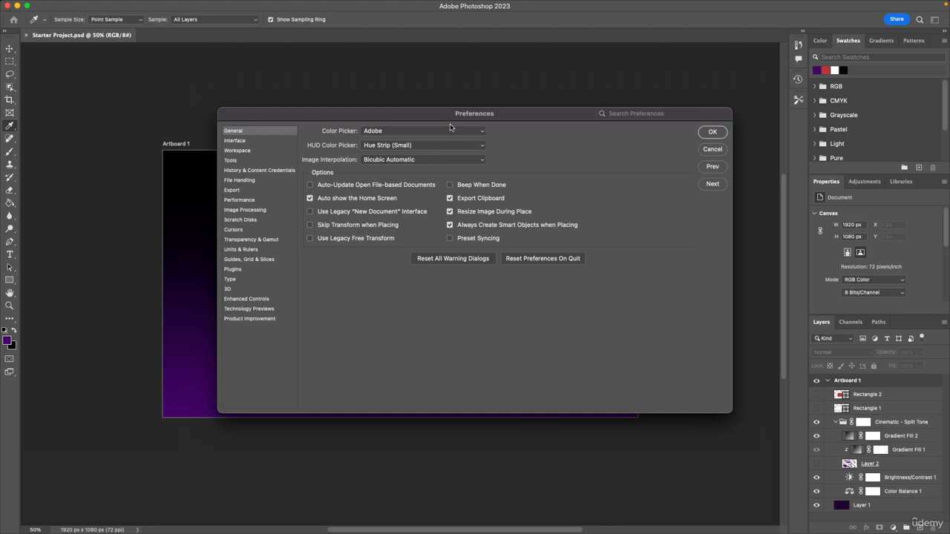
{"action": "left_click_drag", "start_coordinate": [449, 126], "coordinate": [385, 148]}
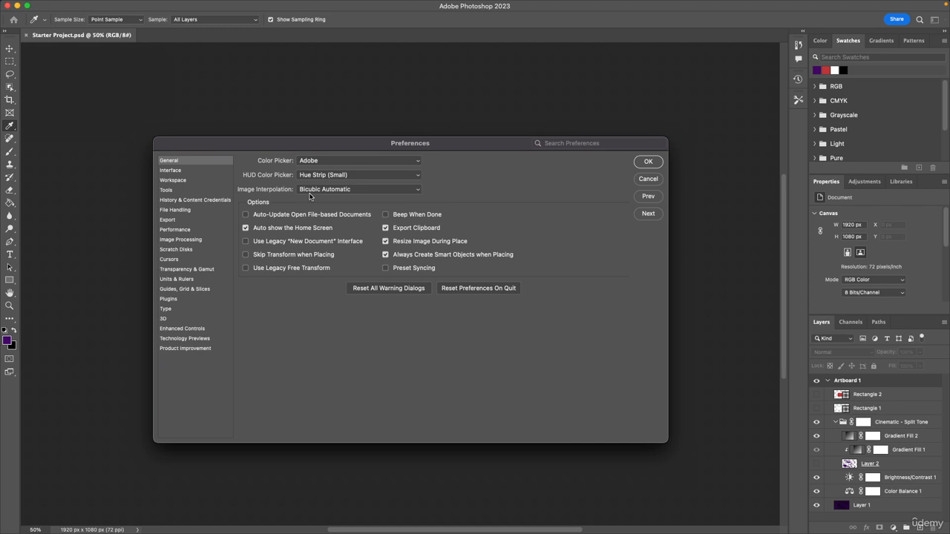
- Try the available interface color themes in the Interface preferences and set the darkest one
{"action": "left_click", "coordinate": [203, 172]}
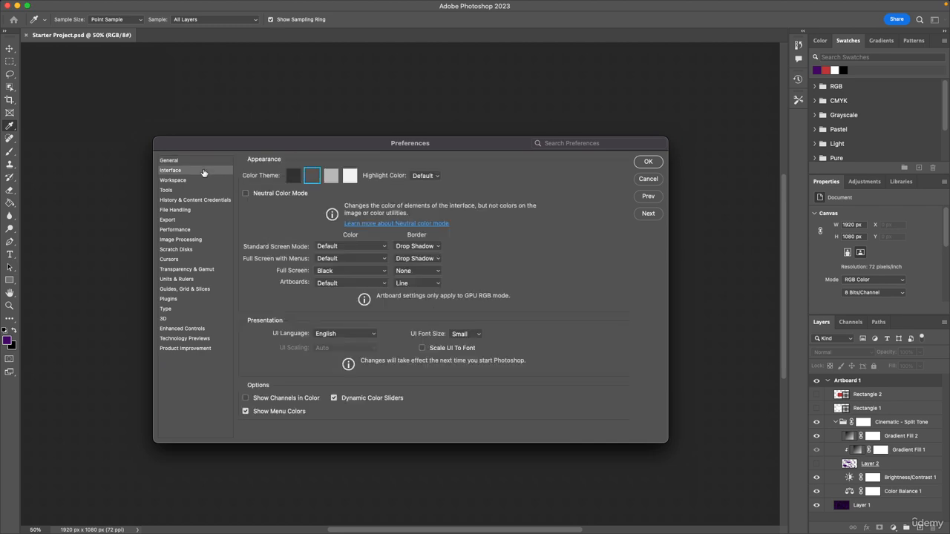
{"action": "left_click", "coordinate": [335, 175]}
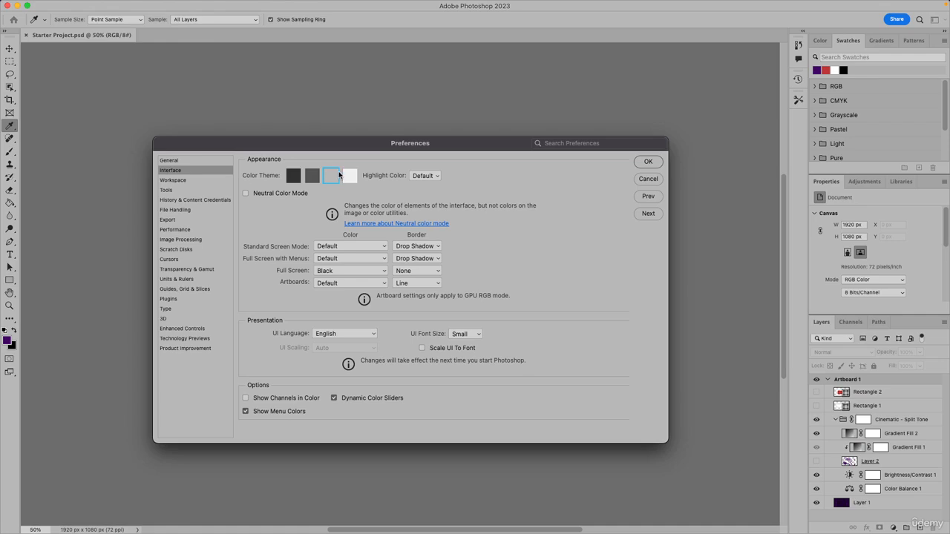
{"action": "left_click", "coordinate": [349, 175]}
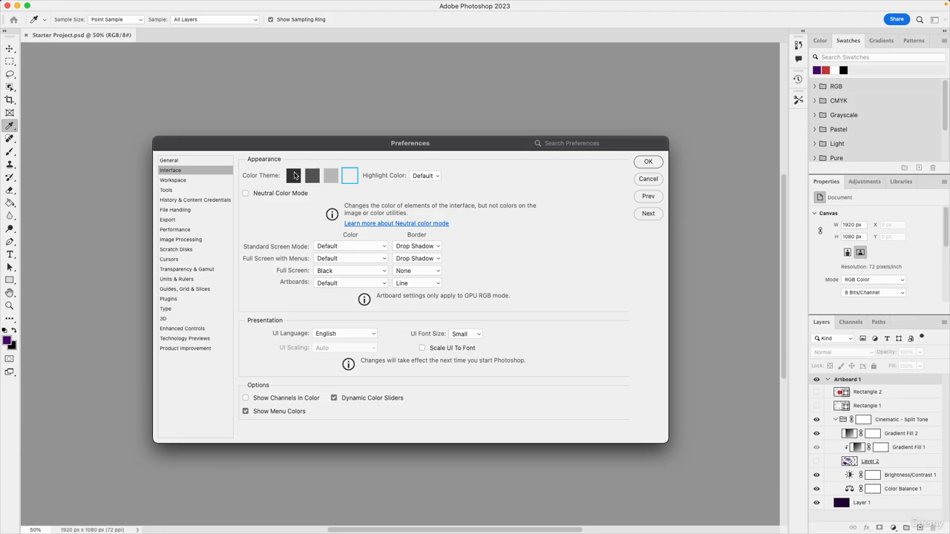
{"action": "left_click", "coordinate": [295, 175]}
{"action": "left_click", "coordinate": [309, 175]}
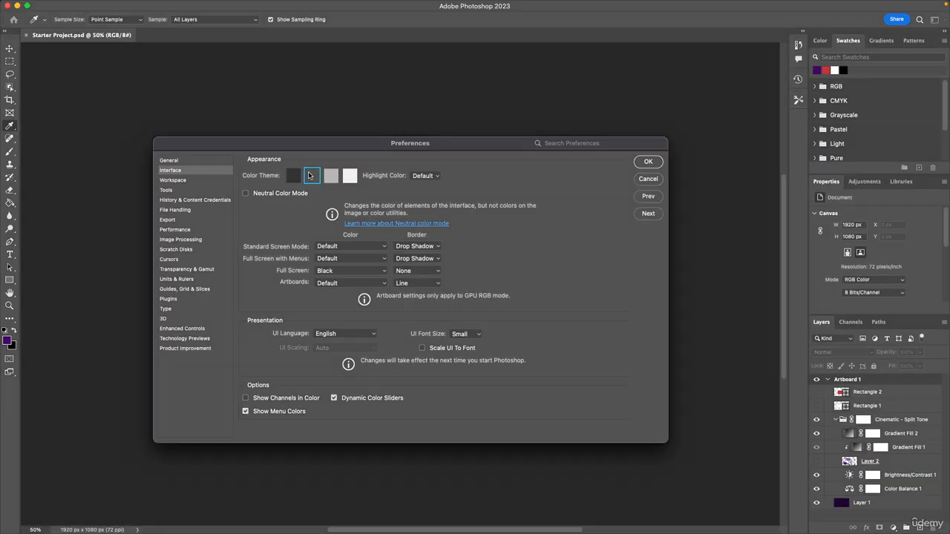
{"action": "left_click", "coordinate": [297, 178]}
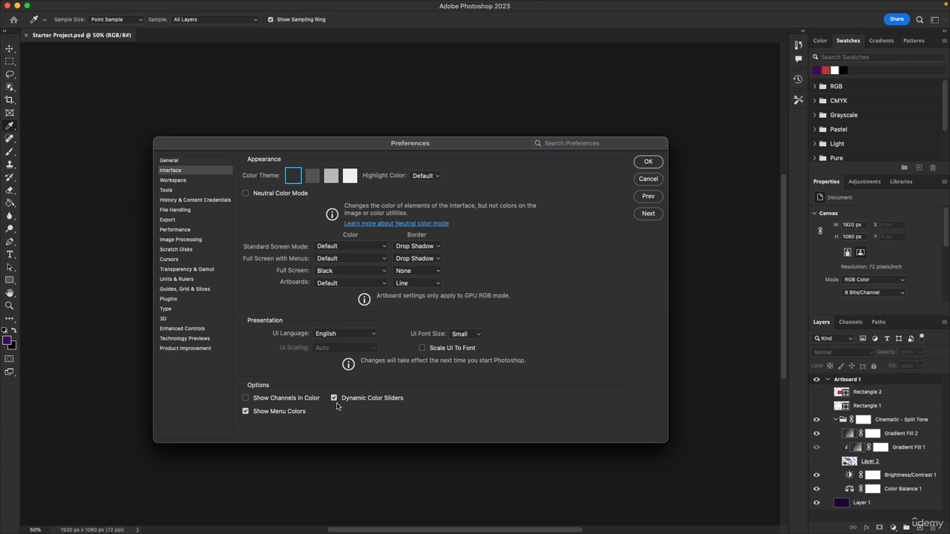
- Examine the Workspace, Tools, History & Content Credentials and File Handling preferences, including the choices for default file location and file extension
{"action": "left_click", "coordinate": [199, 181]}
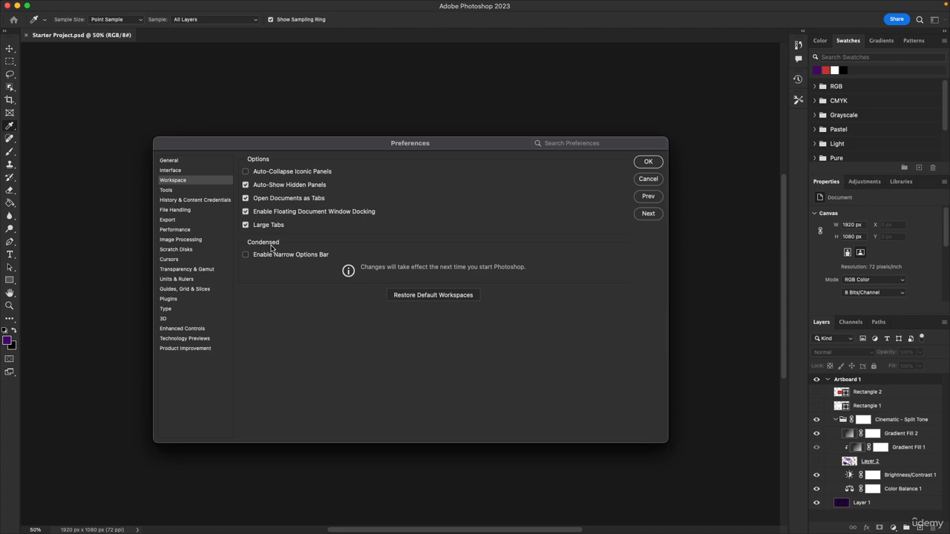
{"action": "left_click", "coordinate": [194, 191]}
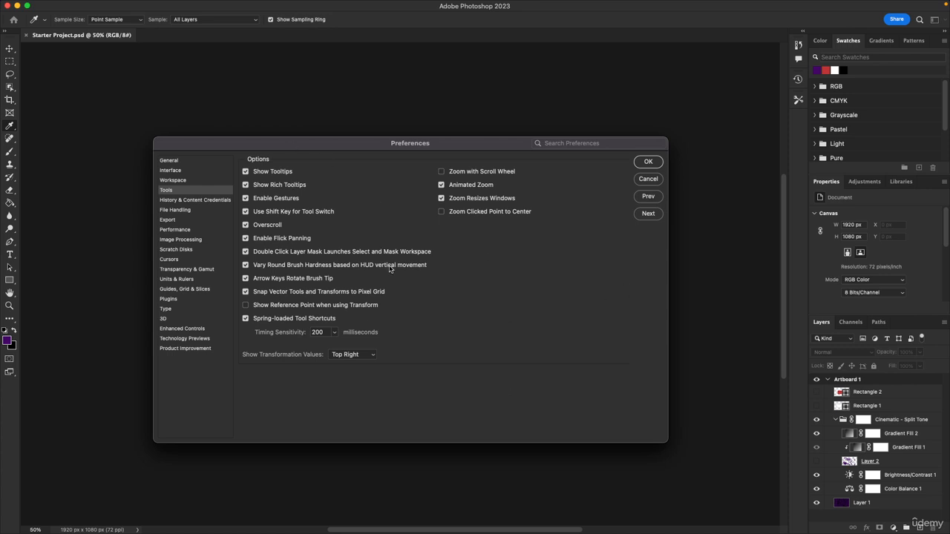
{"action": "left_click", "coordinate": [186, 200]}
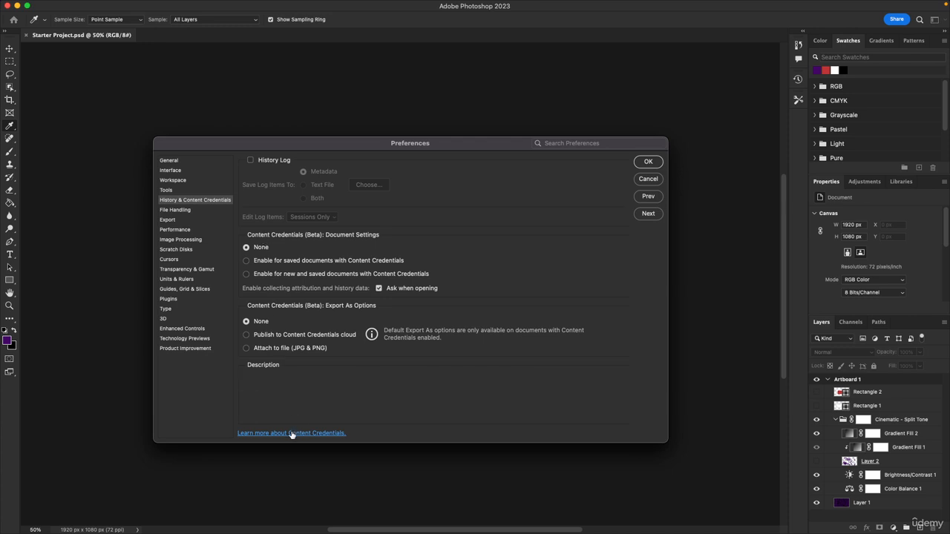
{"action": "left_click", "coordinate": [185, 212]}
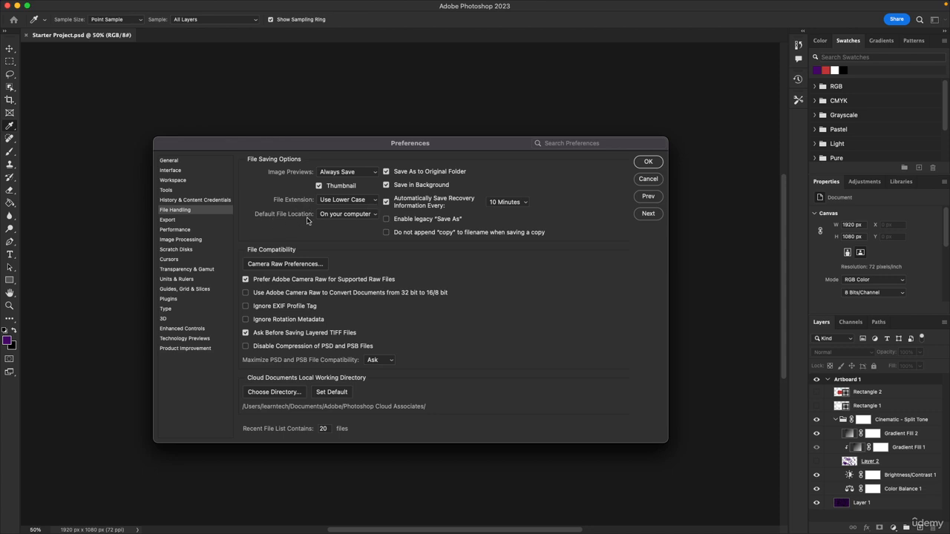
{"action": "left_click", "coordinate": [340, 217]}
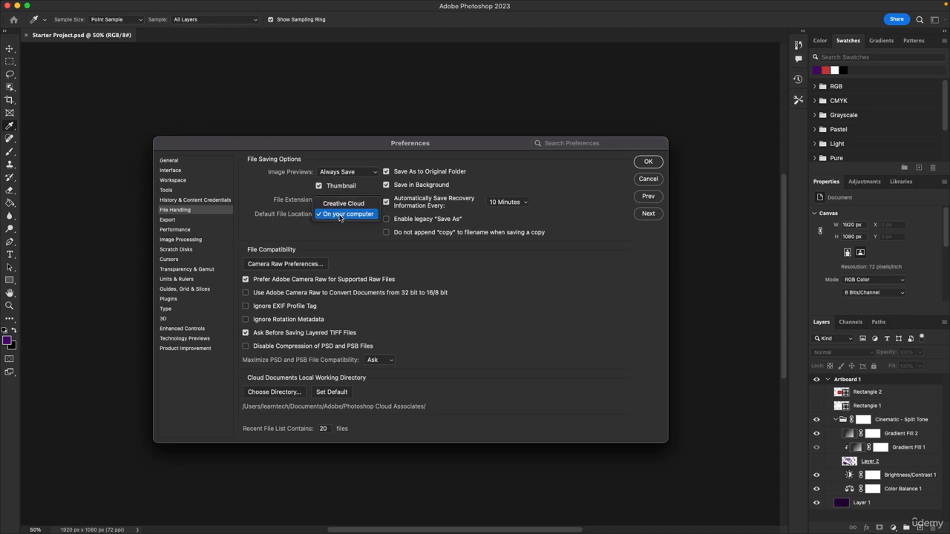
{"action": "left_click", "coordinate": [340, 215]}
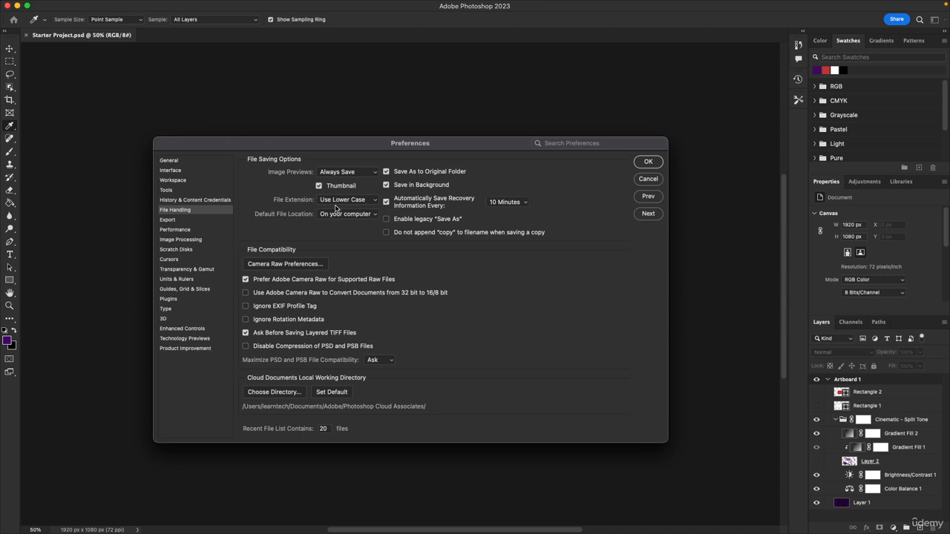
{"action": "left_click", "coordinate": [338, 202]}
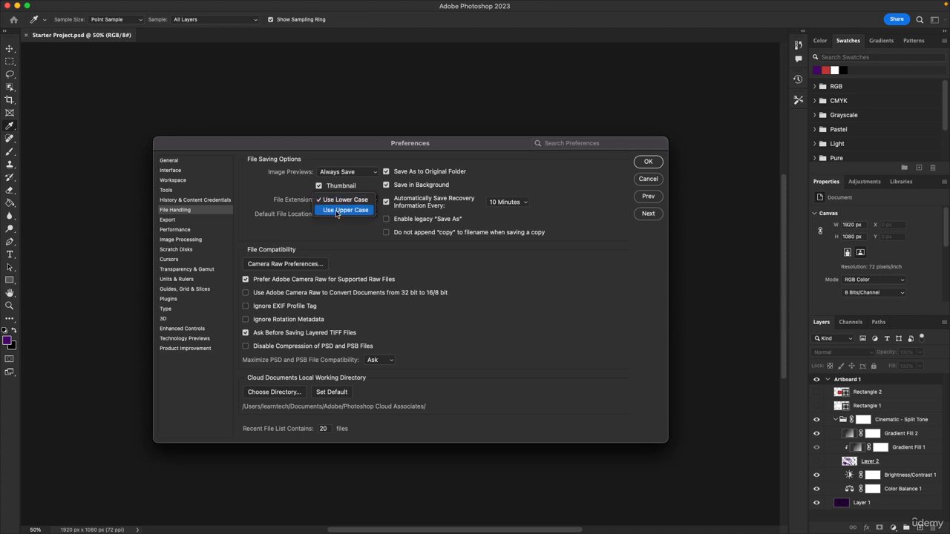
{"action": "left_click", "coordinate": [340, 202]}
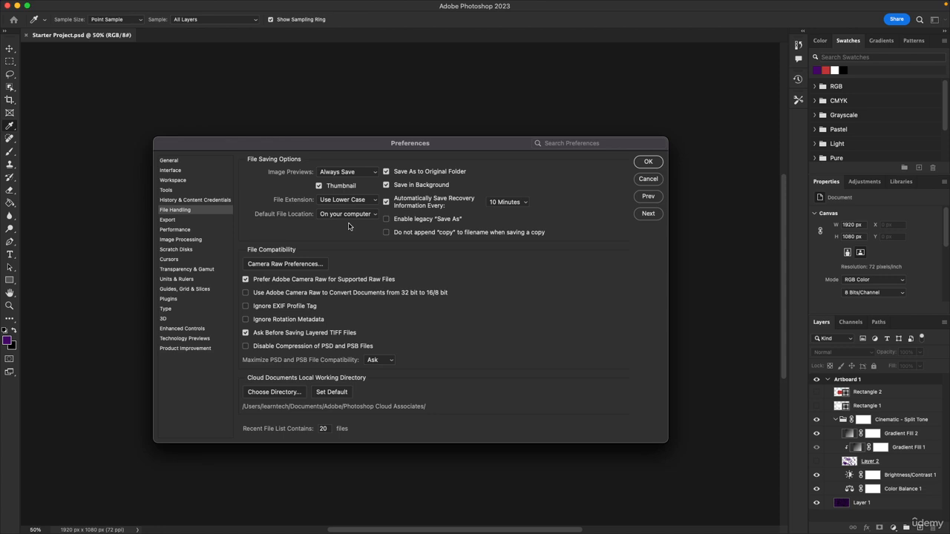
- Examine the Export preferences and quick export formats, plus the Performance, Image Processing, Scratch Disks and Cursors settings
{"action": "left_click", "coordinate": [189, 221]}
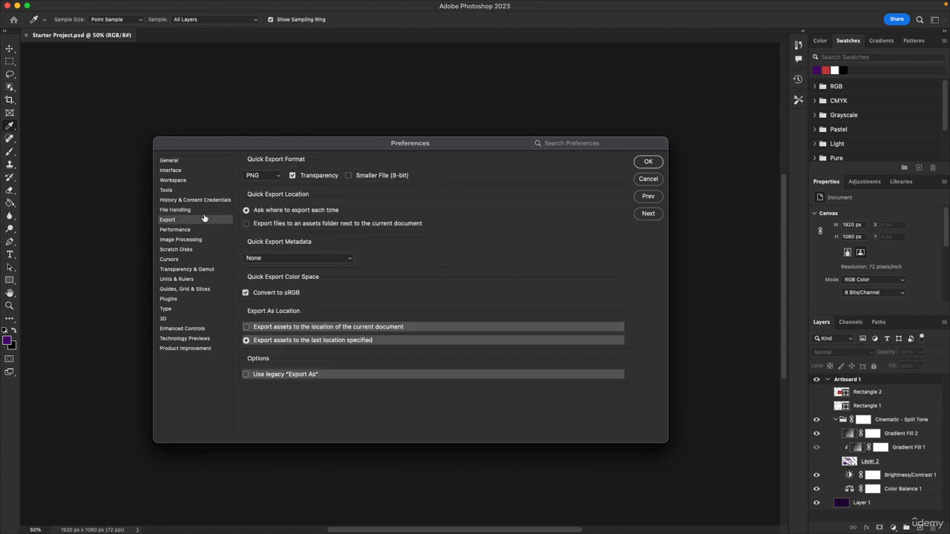
{"action": "left_click", "coordinate": [260, 179]}
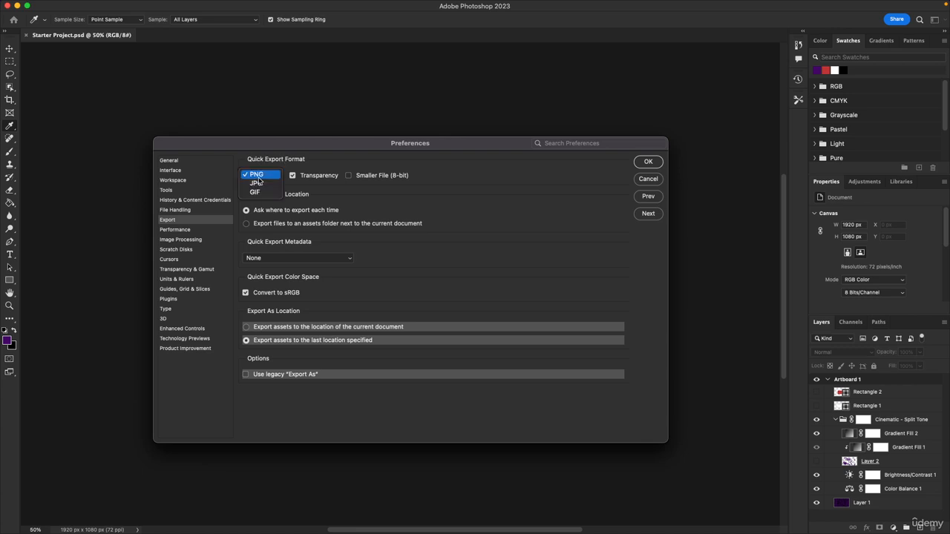
{"action": "left_click", "coordinate": [257, 178]}
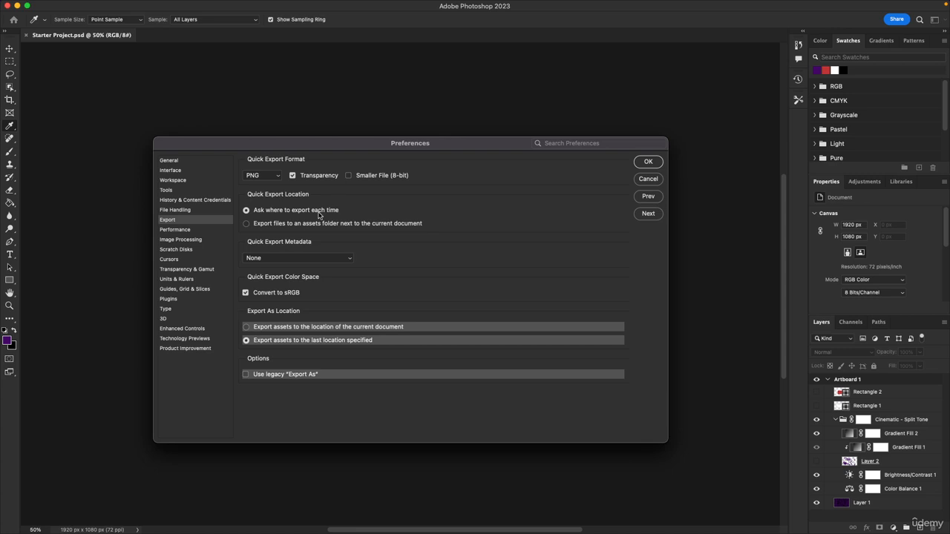
{"action": "left_click", "coordinate": [174, 230]}
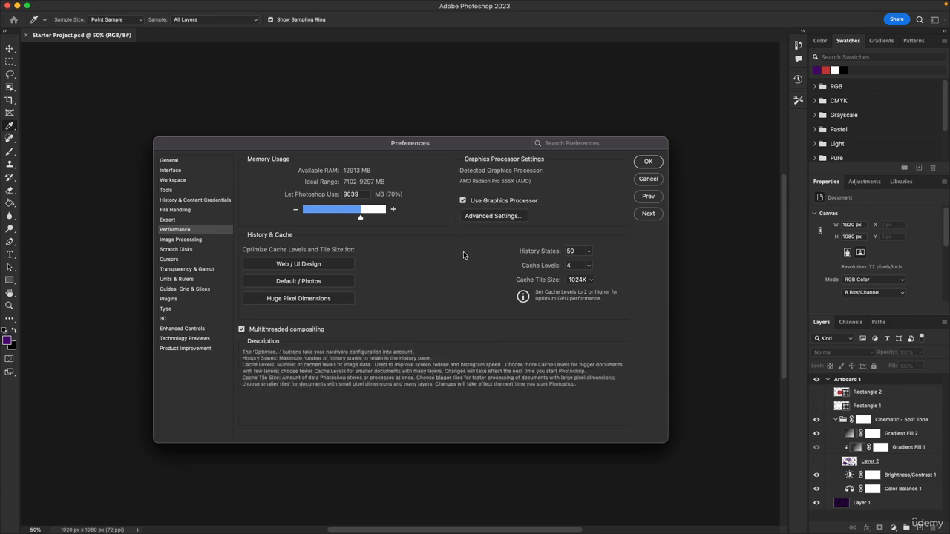
{"action": "left_click", "coordinate": [181, 240]}
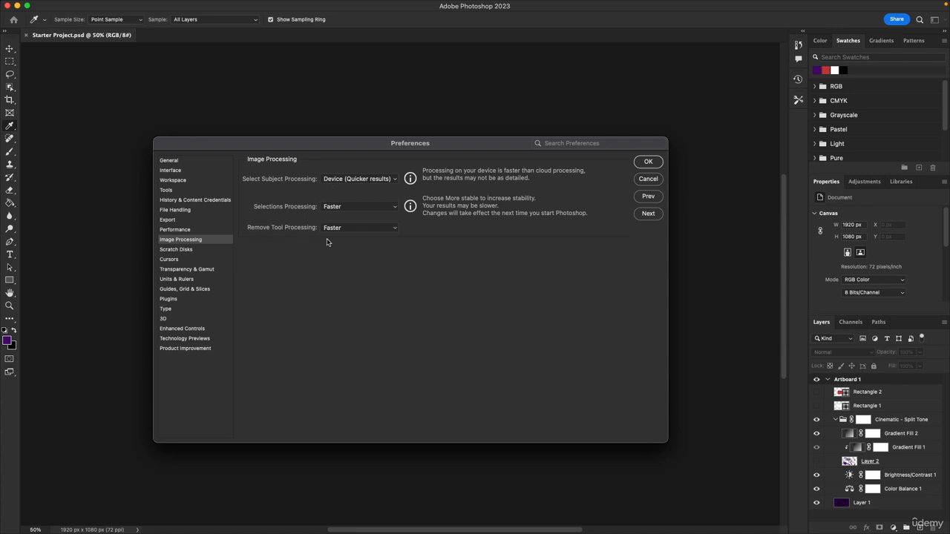
{"action": "left_click", "coordinate": [179, 250]}
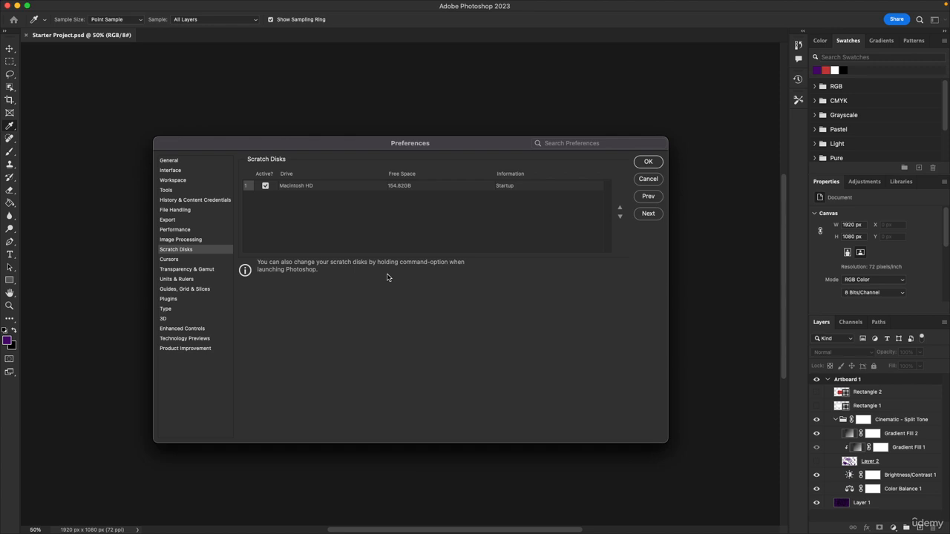
{"action": "left_click", "coordinate": [170, 259]}
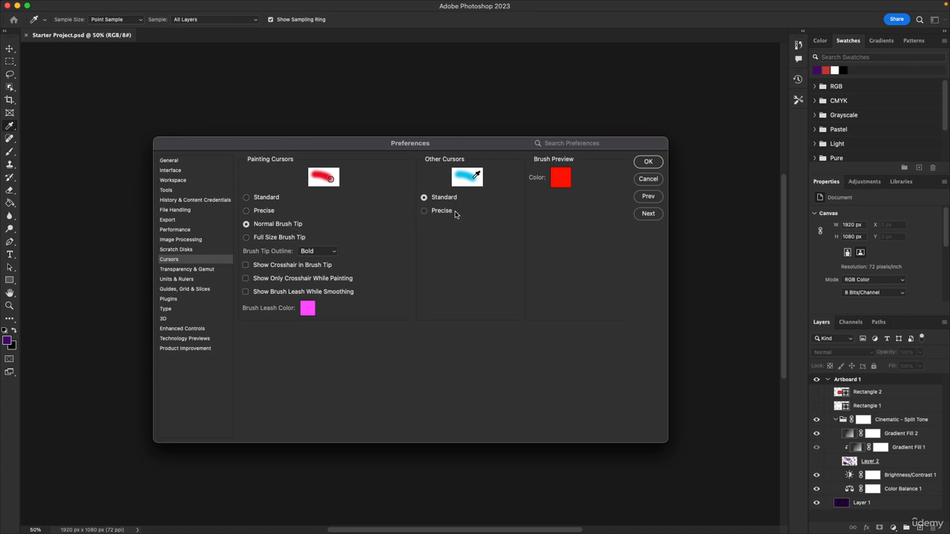
- Examine the preferences for Transparency & Gamut, Units & Rulers, Guides, Grid & Slices, Plugins and Type
{"action": "left_click", "coordinate": [184, 270]}
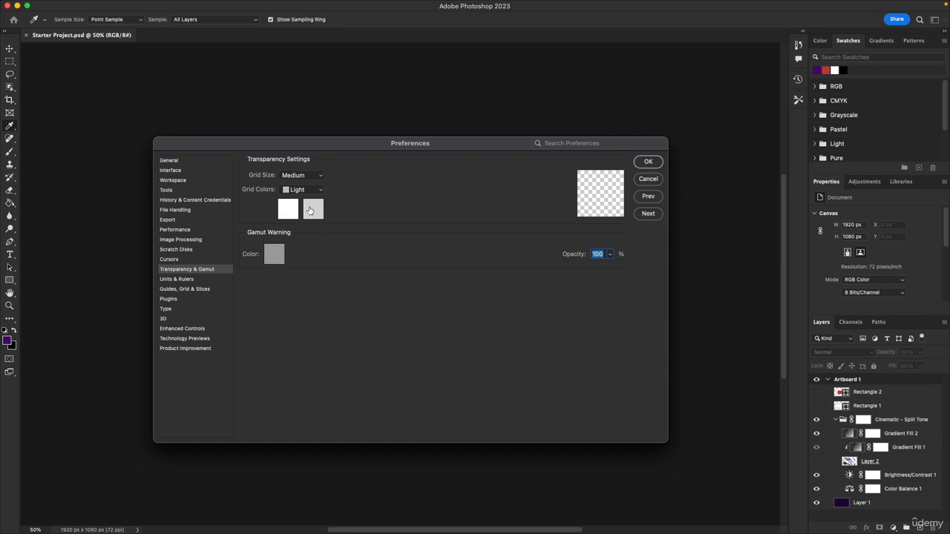
{"action": "left_click", "coordinate": [195, 279]}
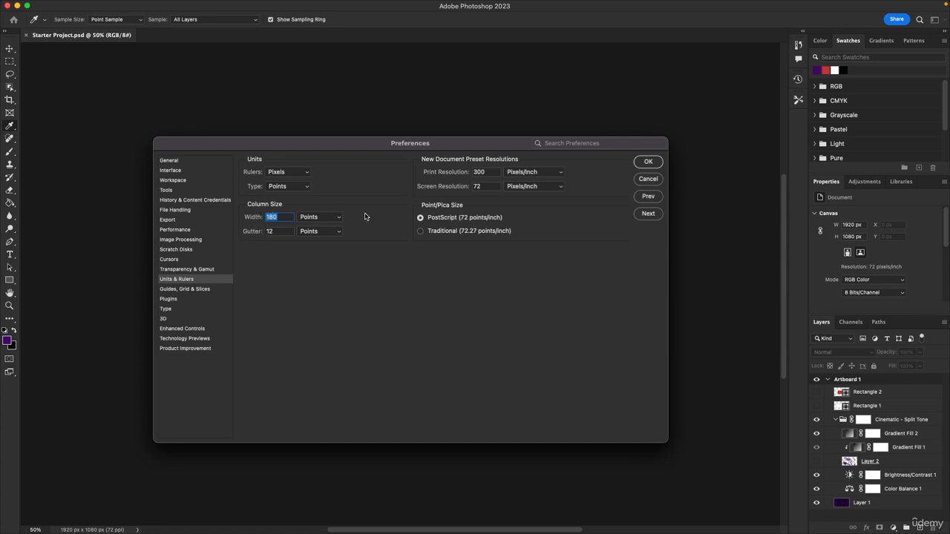
{"action": "left_click", "coordinate": [186, 290]}
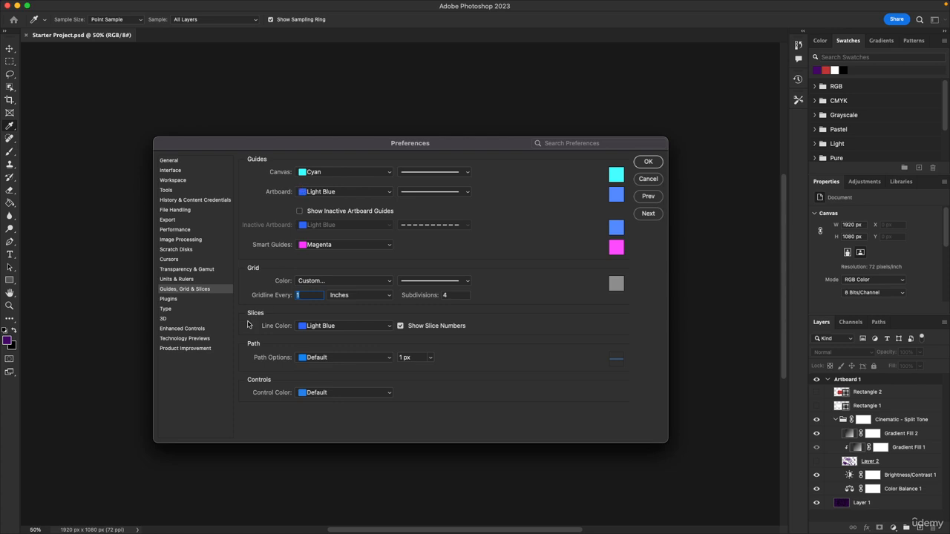
{"action": "left_click", "coordinate": [184, 301]}
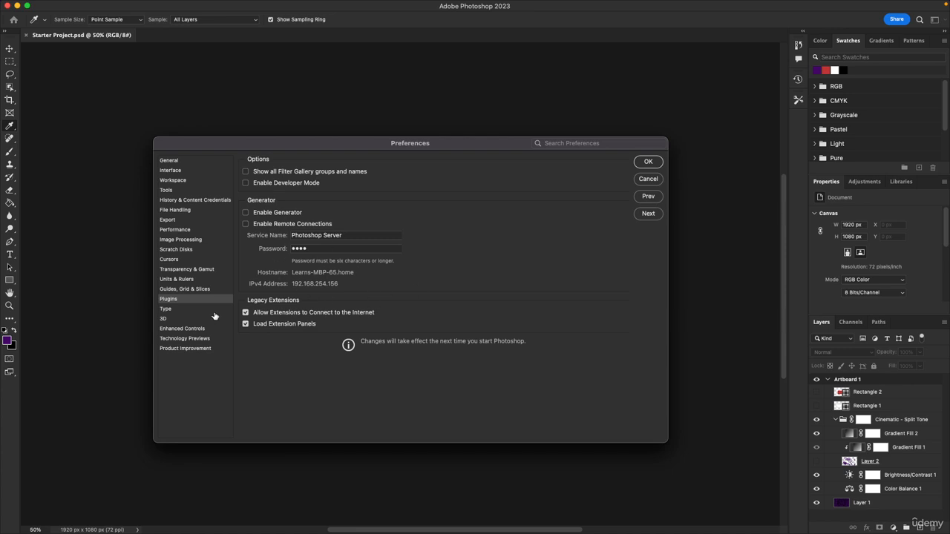
{"action": "left_click", "coordinate": [187, 309]}
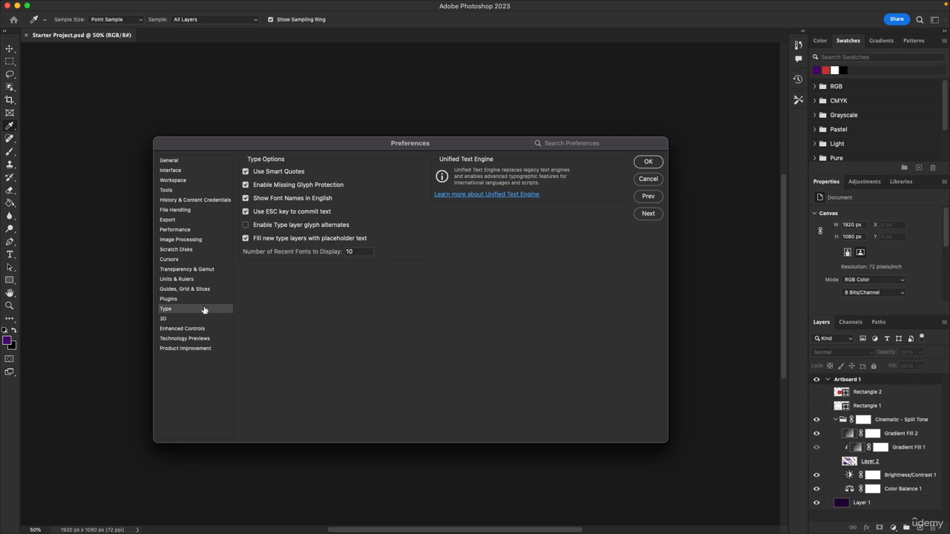
- Review the 3D, Enhanced Controls, Technology Previews and Product Improvement preferences, and close the dialog with the changed preferences applied
{"action": "left_click", "coordinate": [185, 320]}
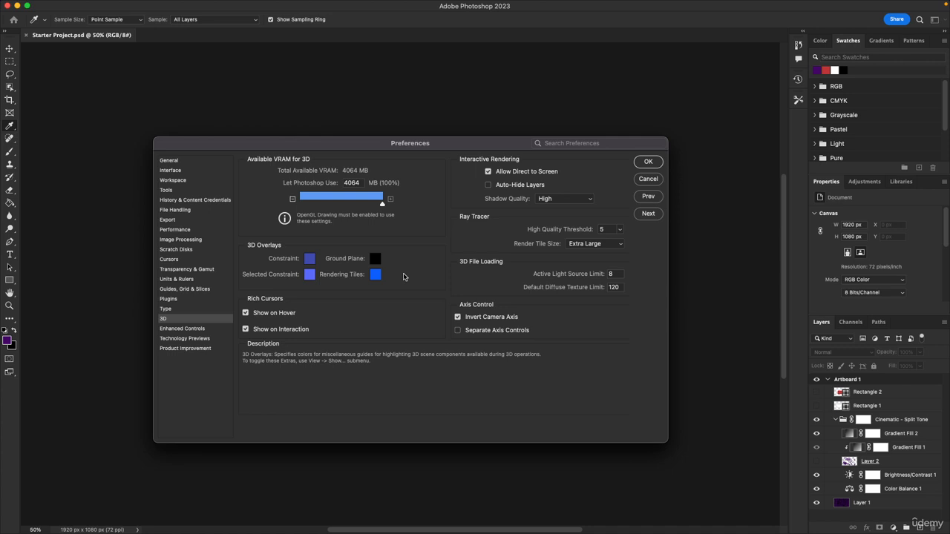
{"action": "left_click", "coordinate": [183, 329]}
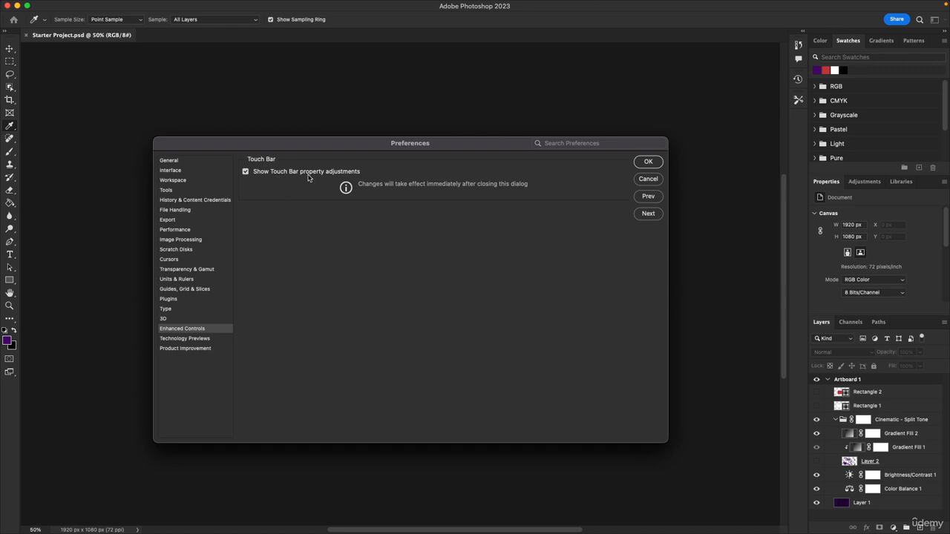
{"action": "left_click", "coordinate": [192, 341]}
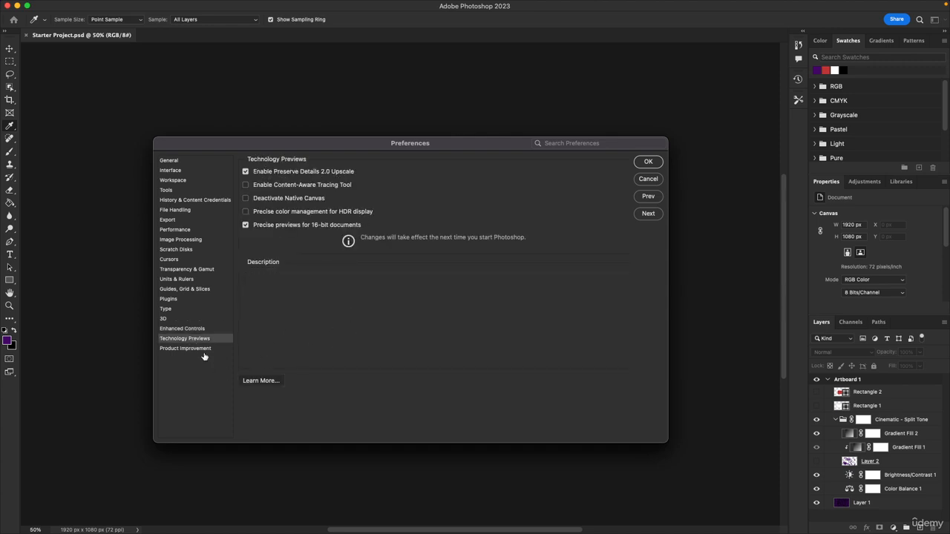
{"action": "left_click", "coordinate": [202, 350]}
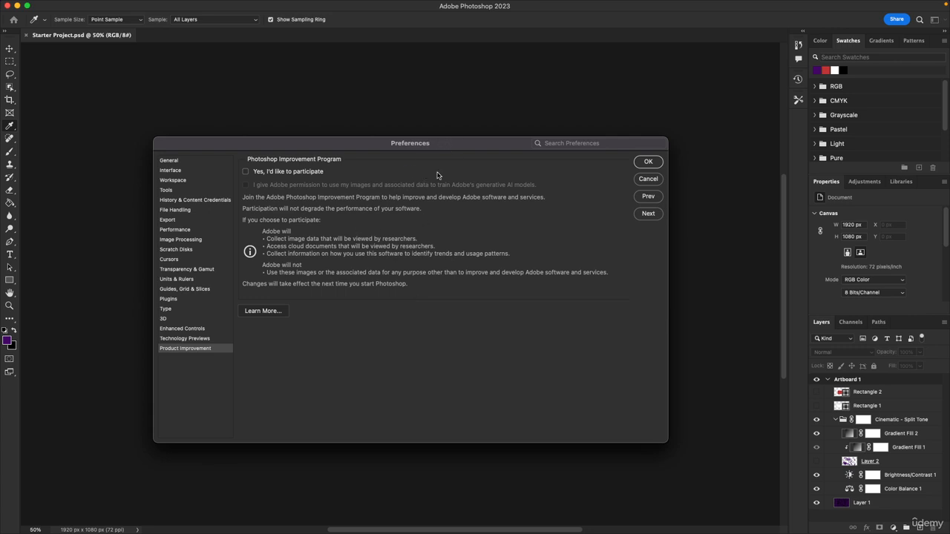
{"action": "mouse_move", "coordinate": [316, 143]}
{"action": "left_mouse_down"}
{"action": "mouse_move", "coordinate": [261, 99]}
{"action": "mouse_move", "coordinate": [303, 133]}
{"action": "left_mouse_up"}
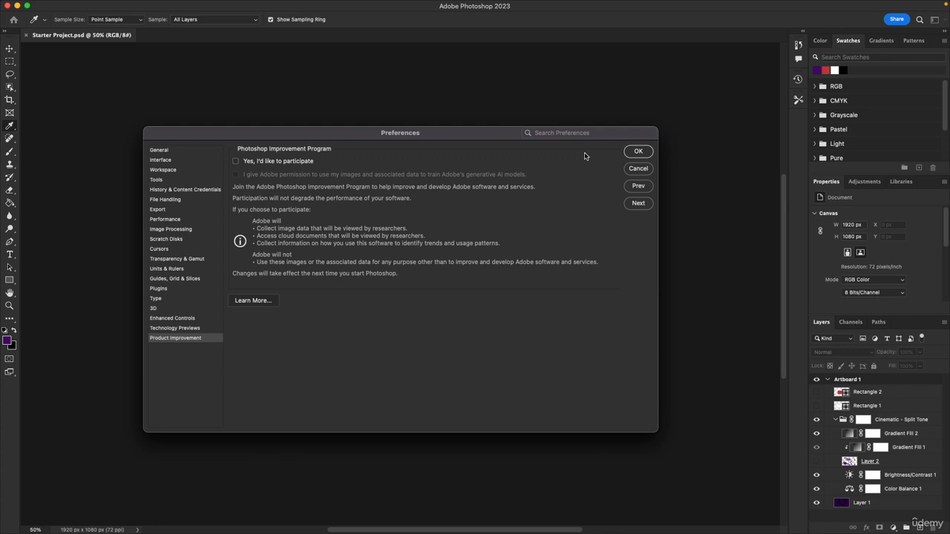
{"action": "left_click", "coordinate": [640, 151]}
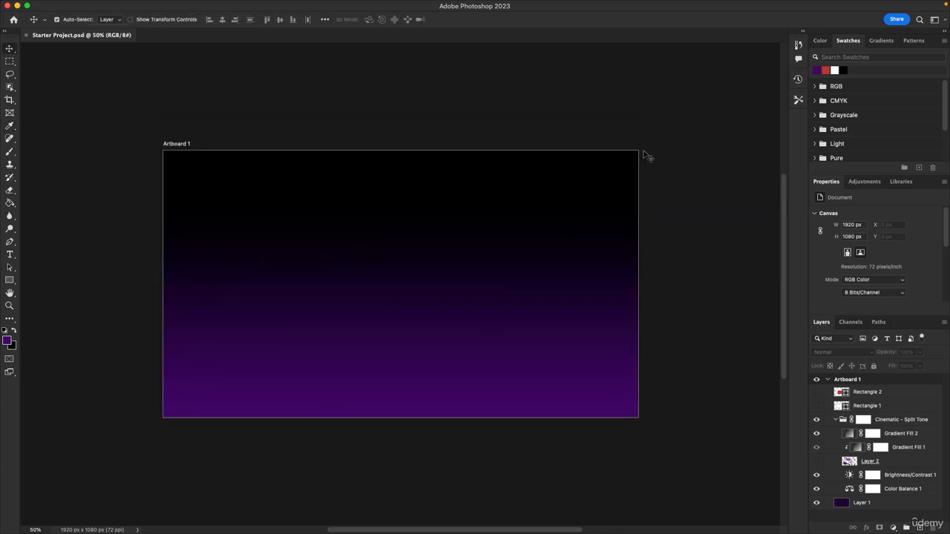